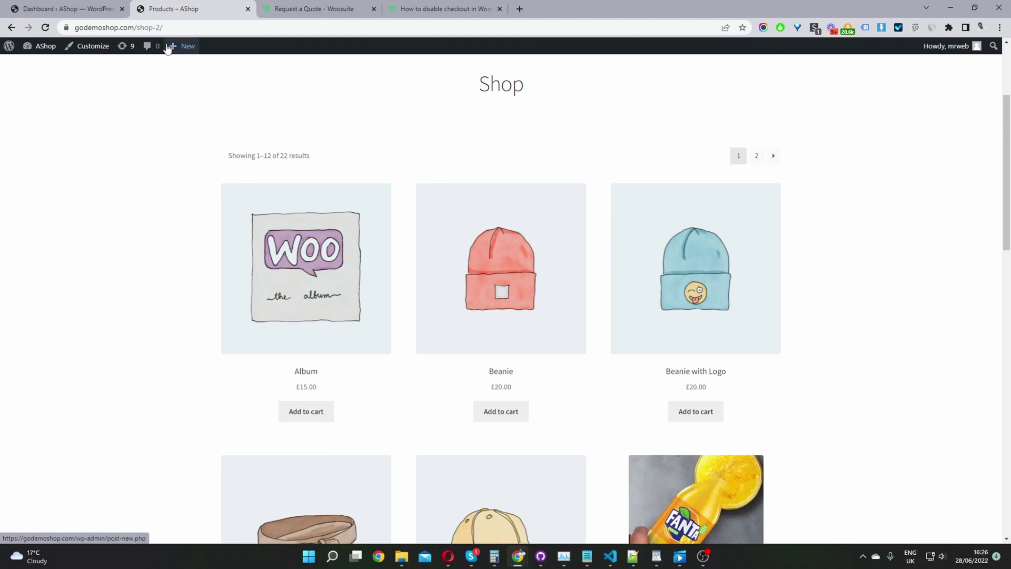
- Leave the Woosuite Request a Quote plugin page and return to the AShop WordPress admin dashboard
click(299, 8)
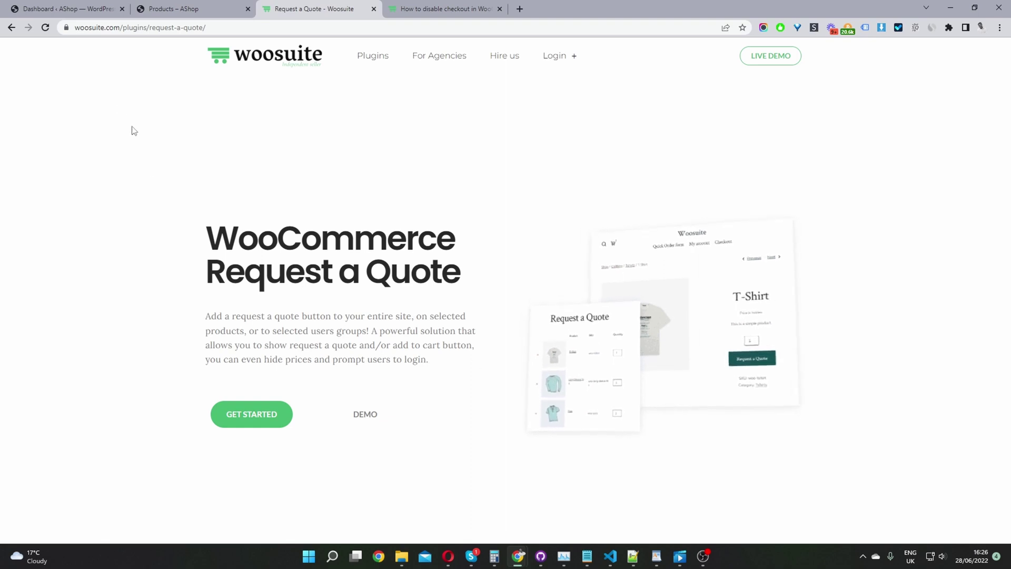
click(63, 9)
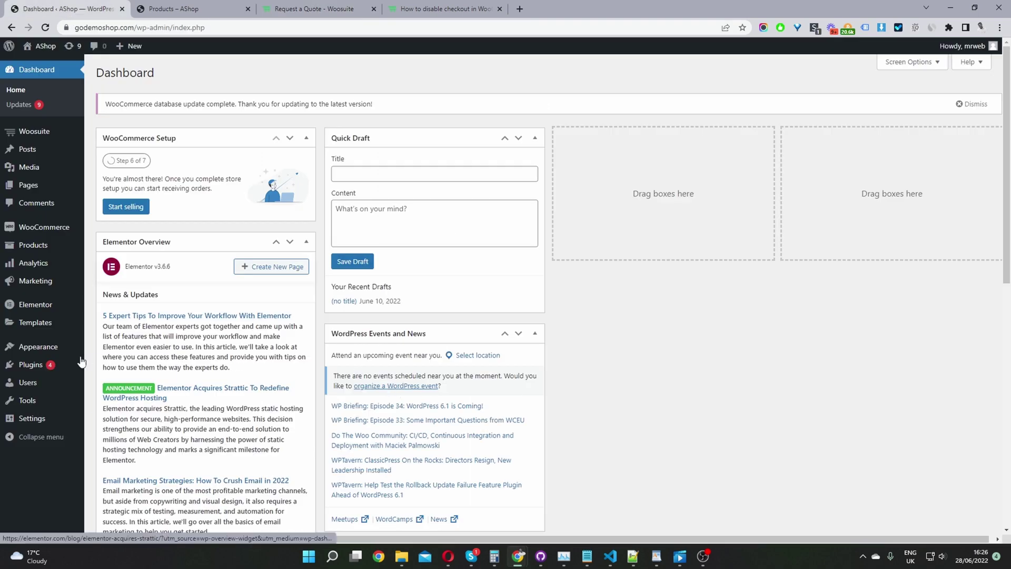
- Open the Woosuite Request a Quote rules list from the admin sidebar
mouse_move(69, 366)
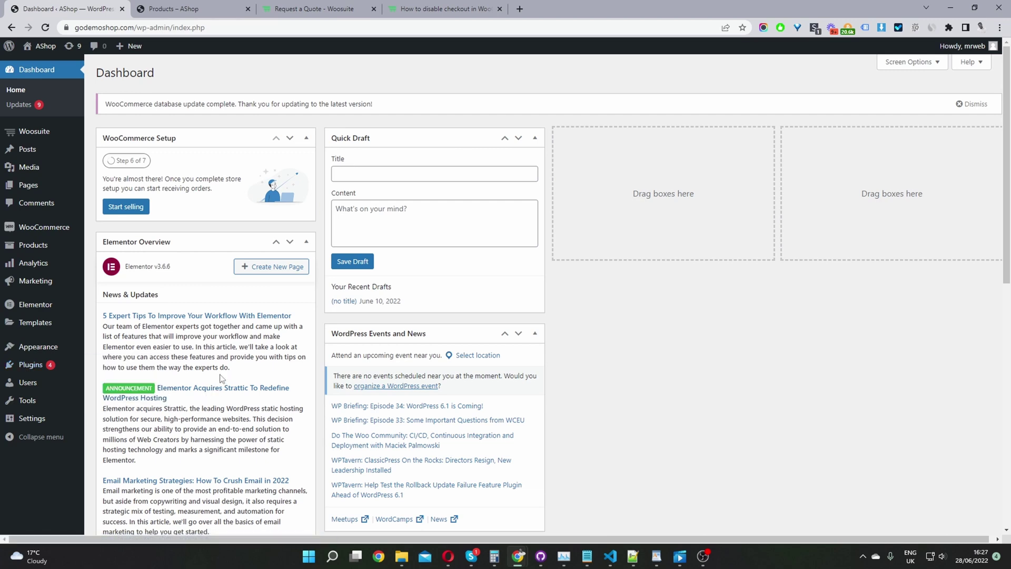
mouse_move(14, 136)
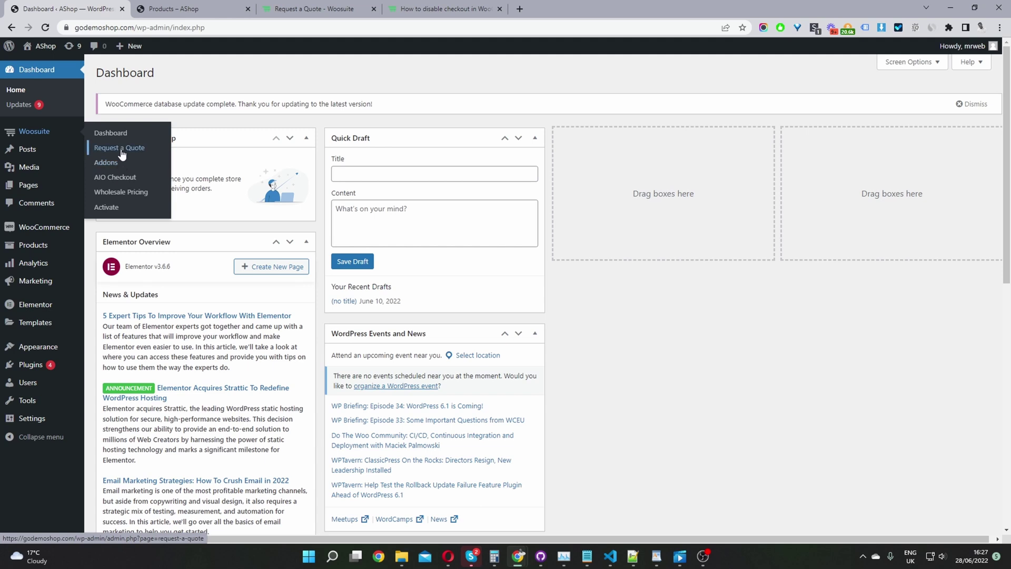
click(121, 151)
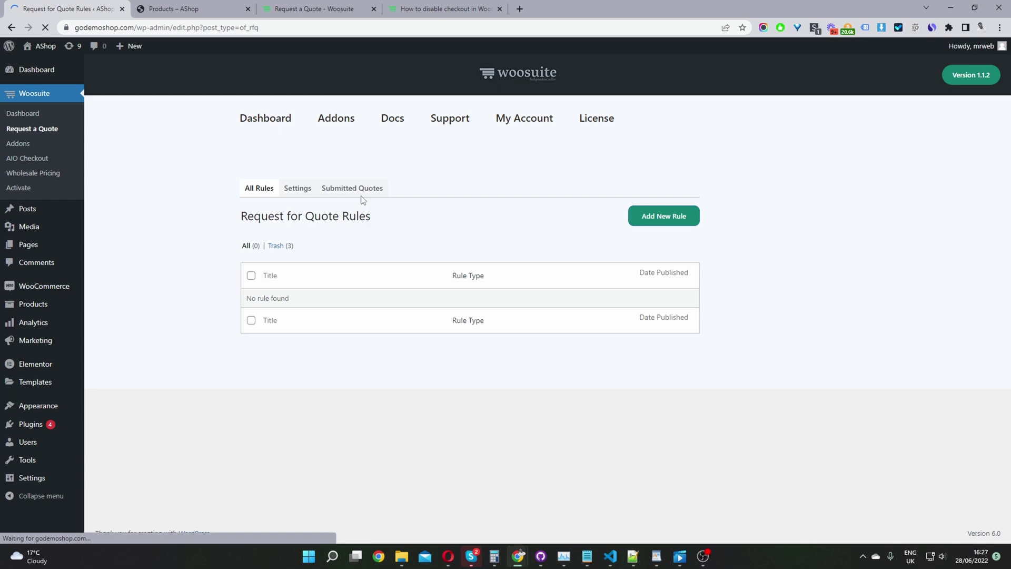
- Add a new rule titled 'Disable add to cart' with rule type Quote Rule for Guest Users
click(658, 225)
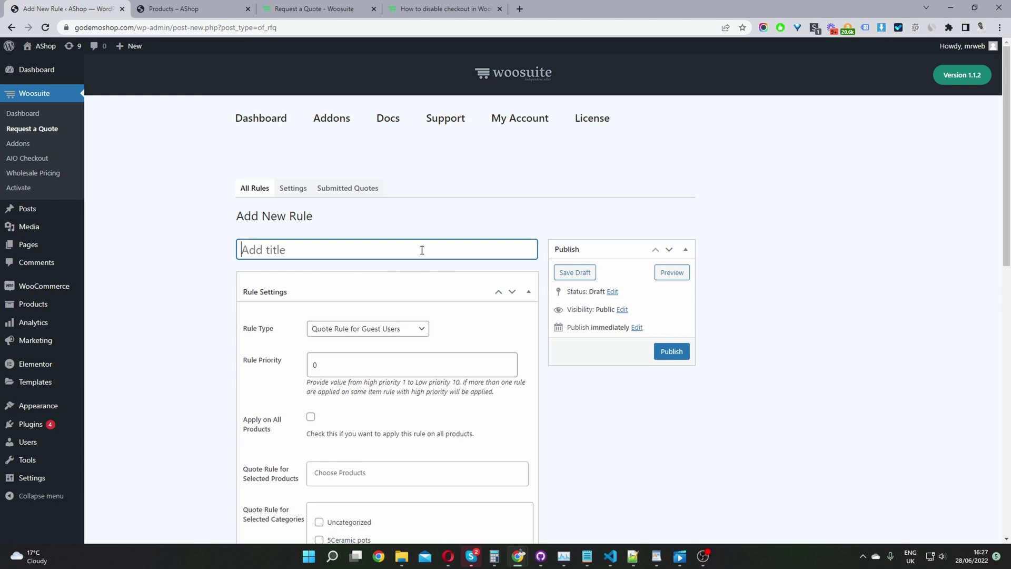
text(Disable add to cart)
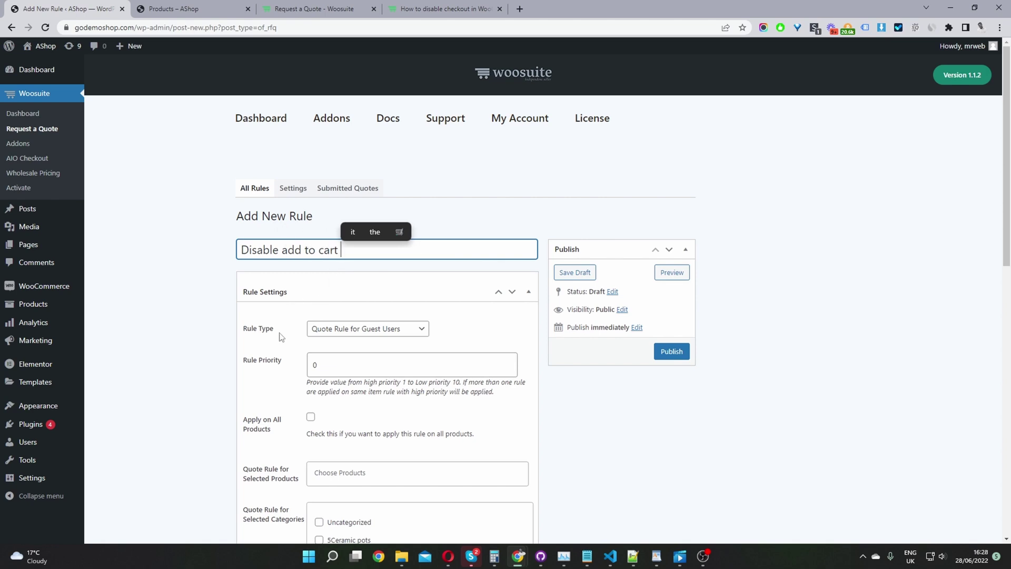
click(340, 328)
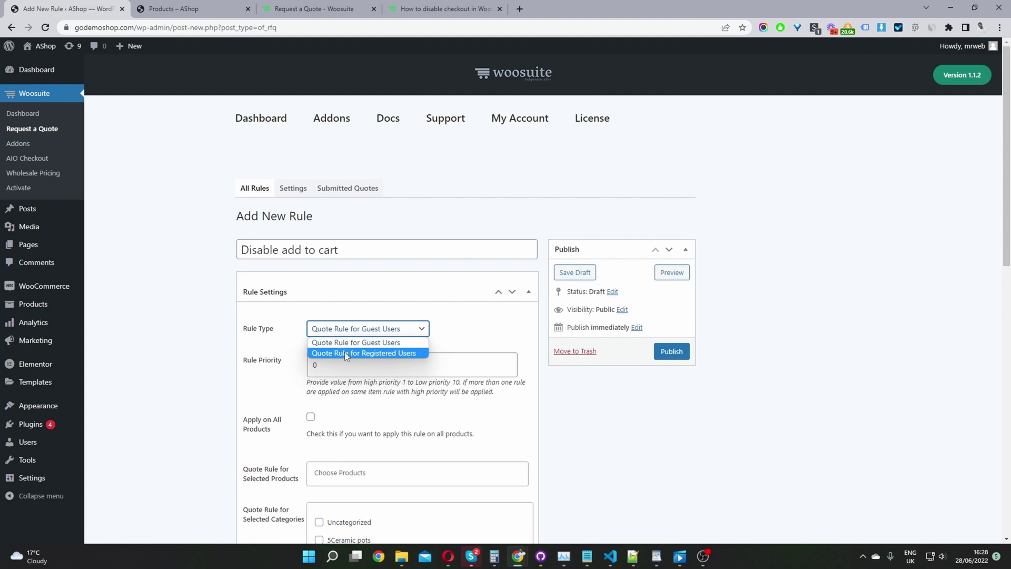
click(346, 353)
click(353, 330)
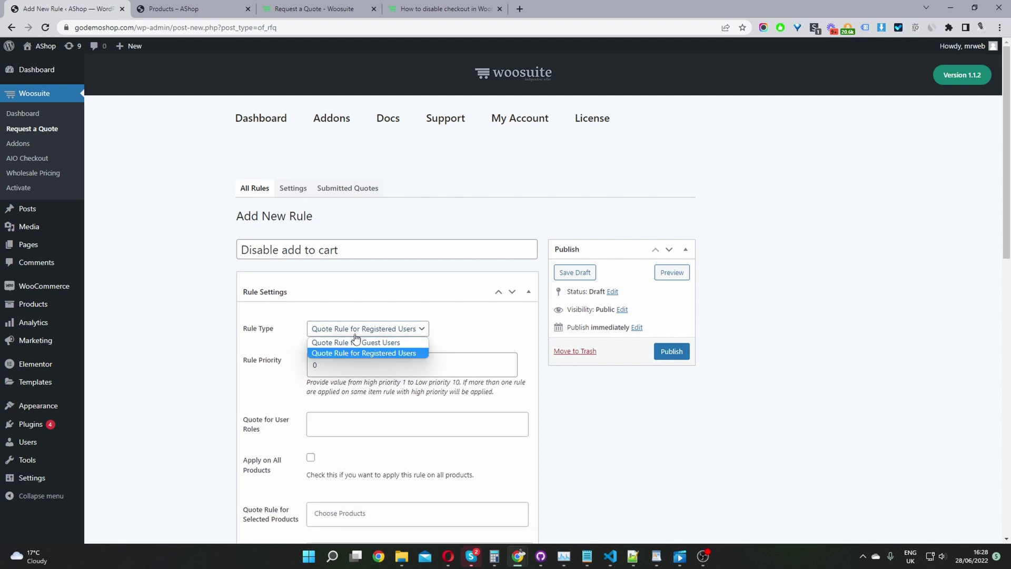
click(357, 340)
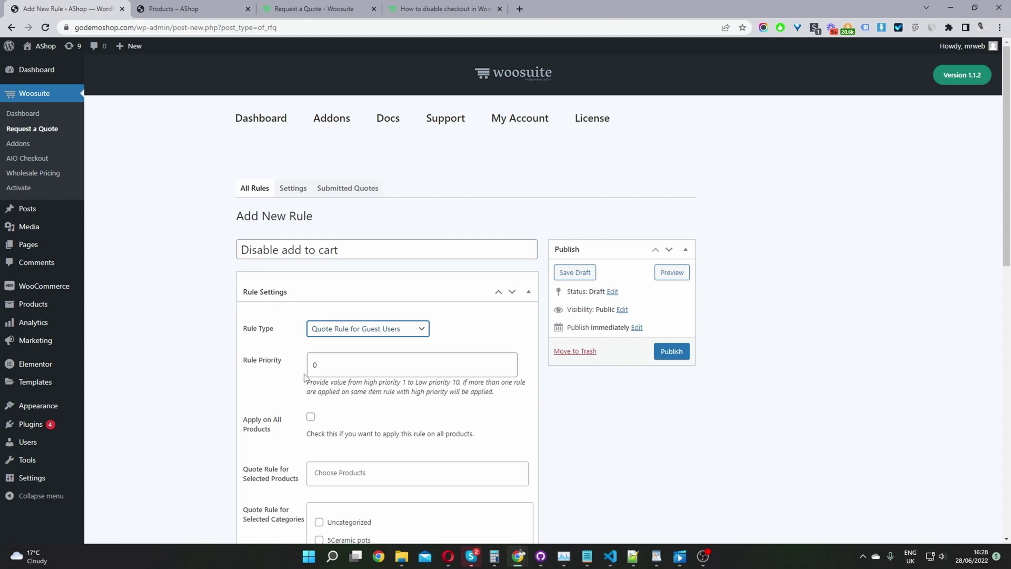
- Give the rule priority 1, apply it to all products, and keep Hide Price at No
click(509, 363)
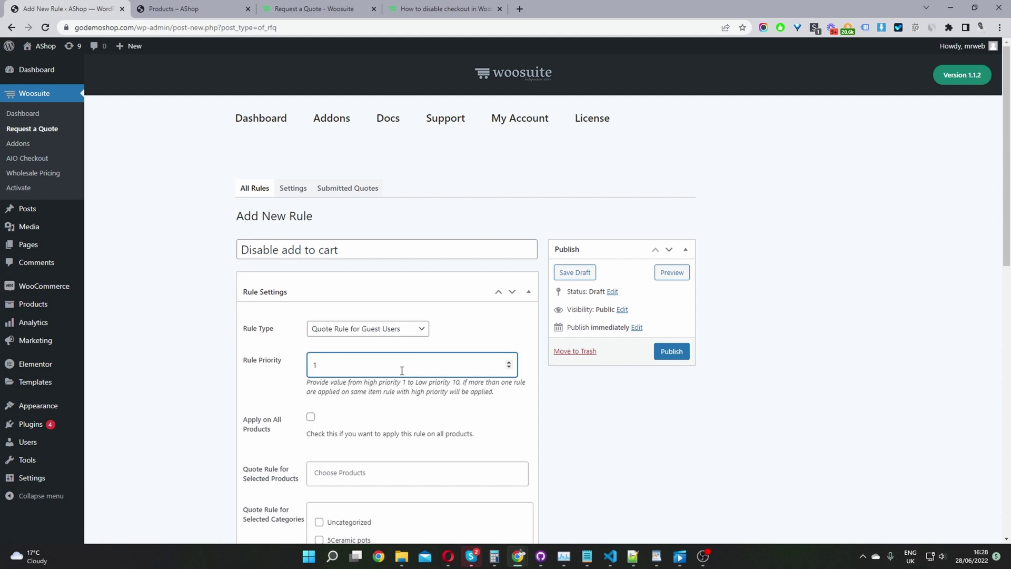
scroll(402, 369, down, 3)
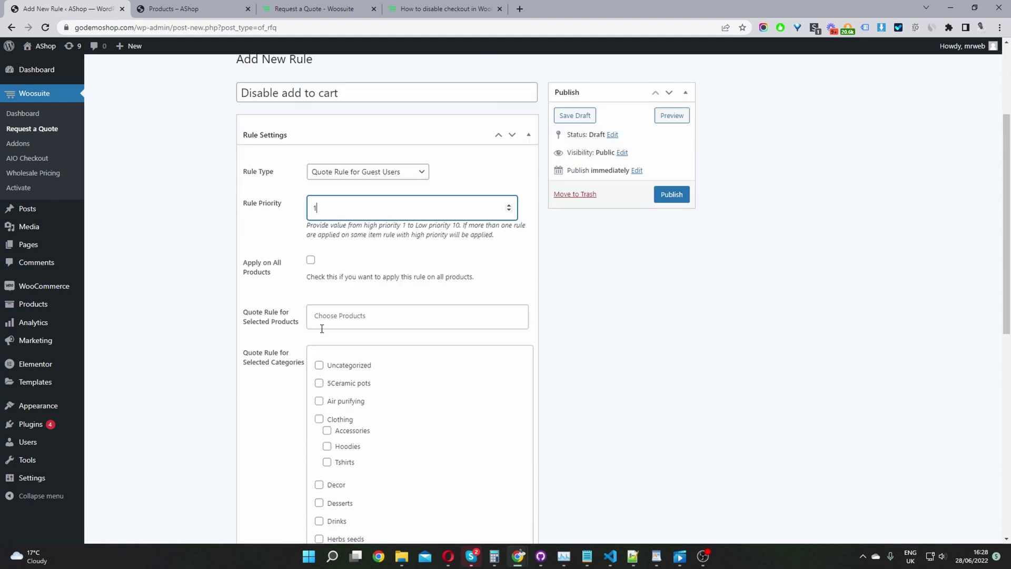
click(311, 262)
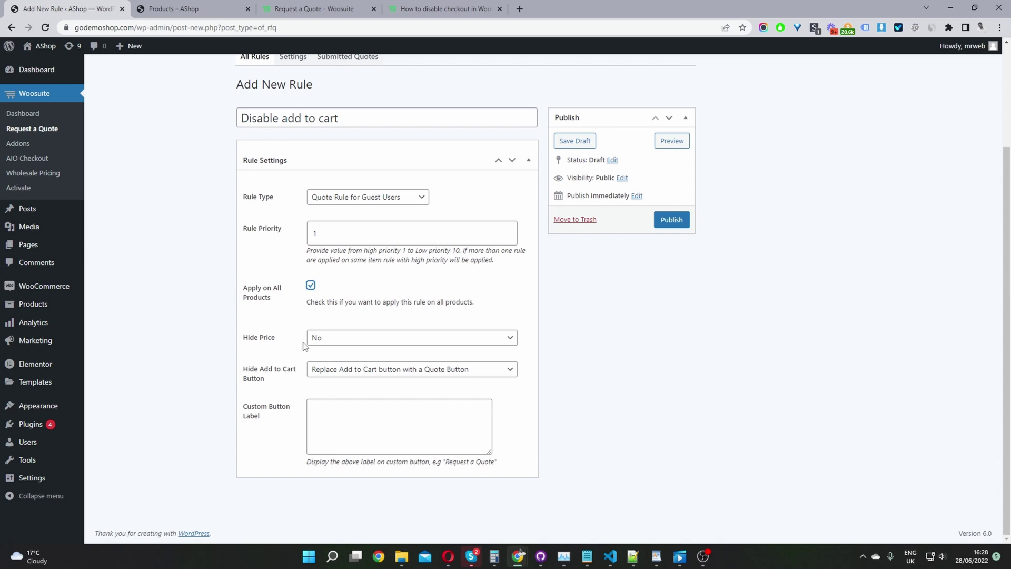
click(319, 341)
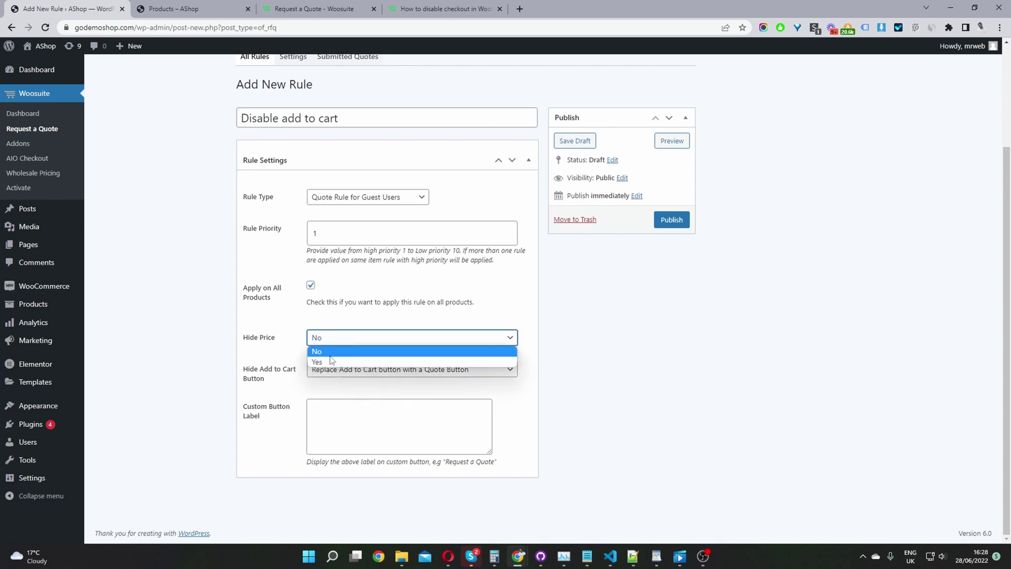
click(331, 362)
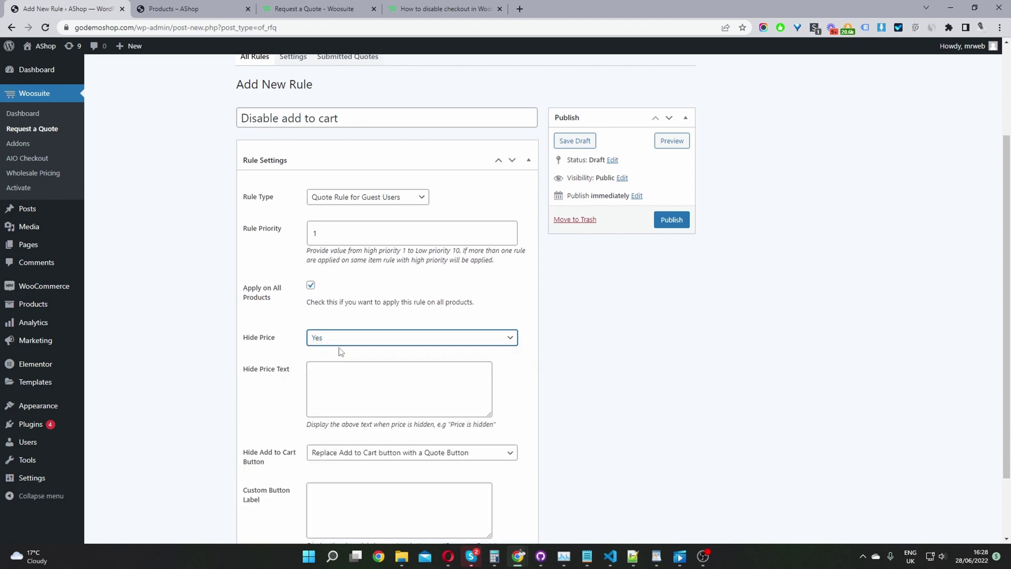
click(340, 347)
click(333, 351)
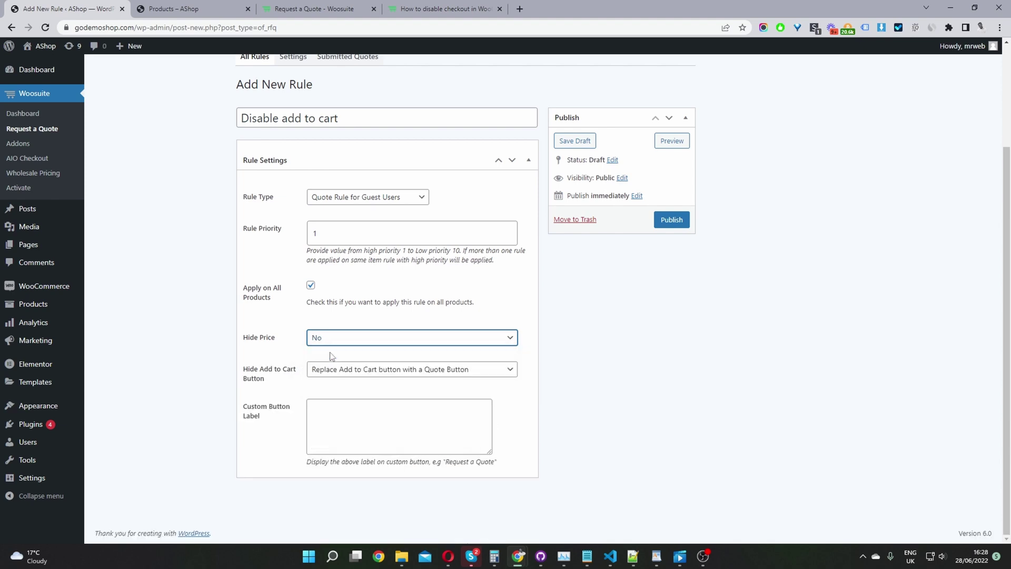
- Set Hide Add to Cart Button to 'Replace Add to Cart with custom button', leaving link and label empty
click(282, 380)
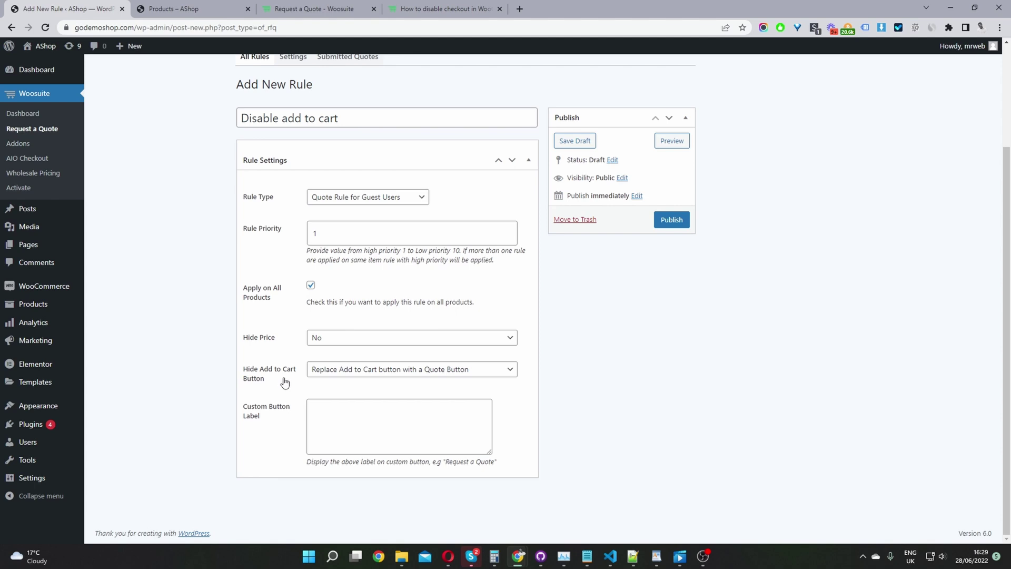
click(325, 373)
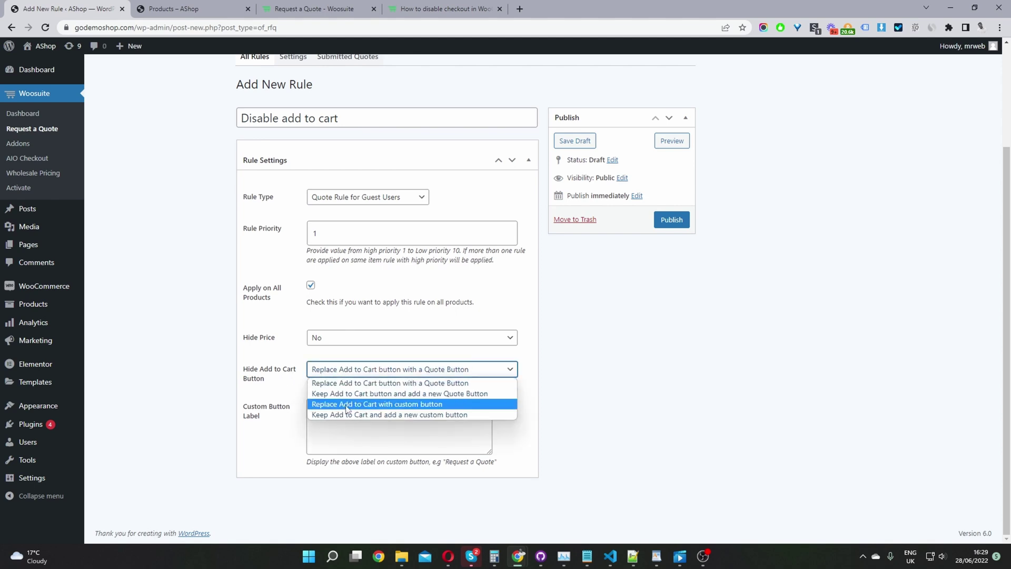
click(348, 405)
click(346, 416)
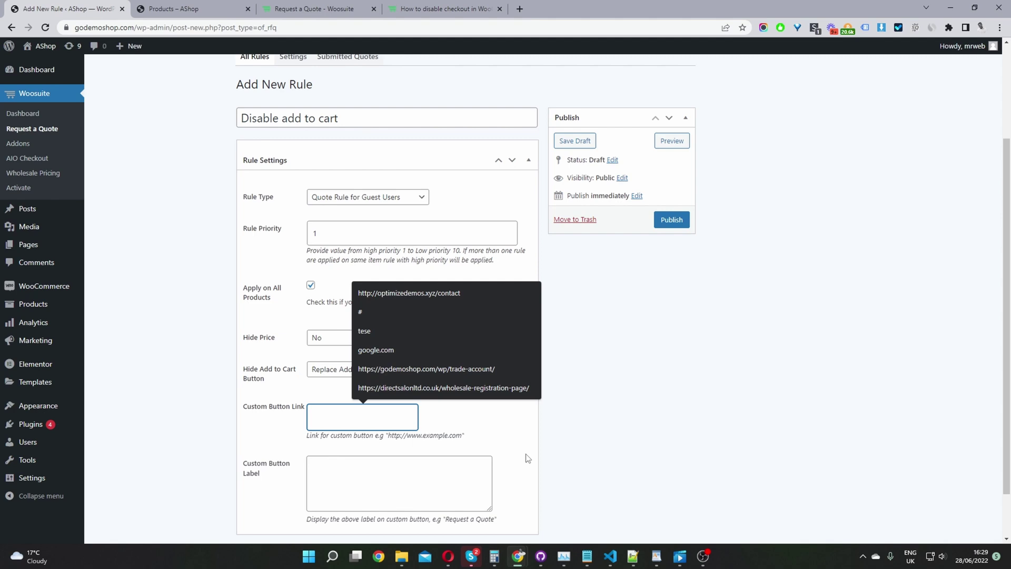
click(573, 430)
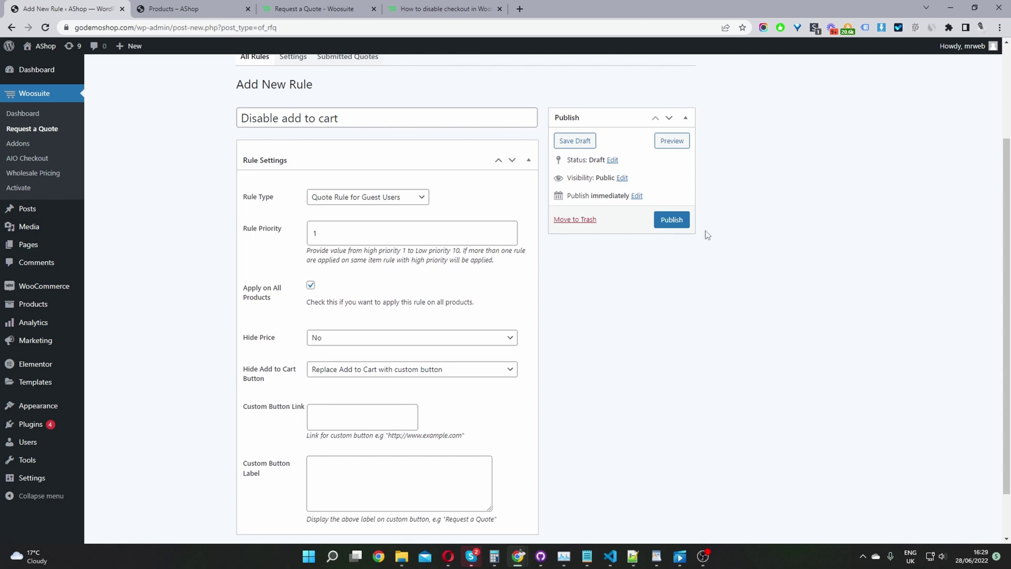
- Publish the rule and copy the Shop page's web address from the Products – AShop tab
click(672, 220)
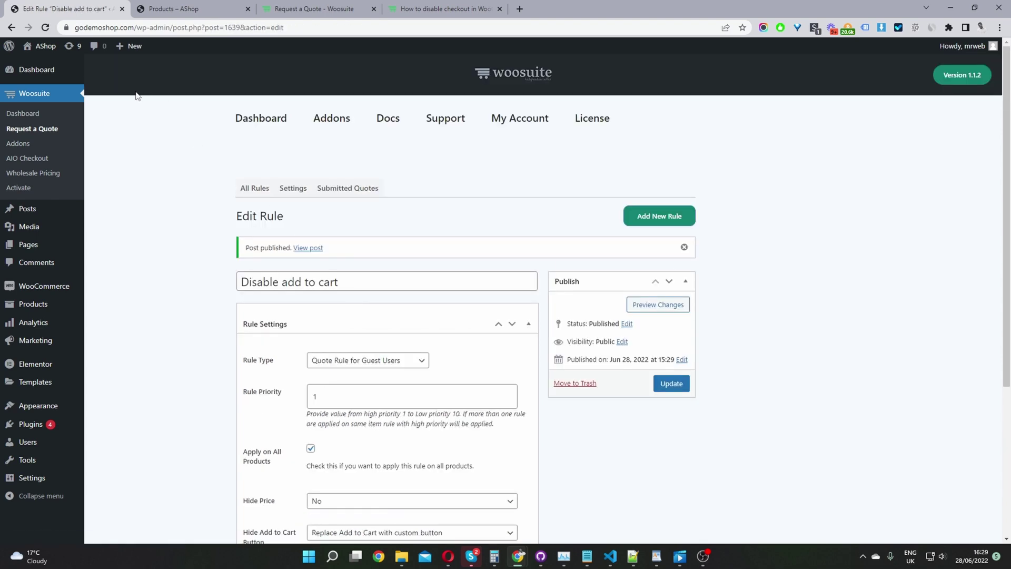
click(173, 8)
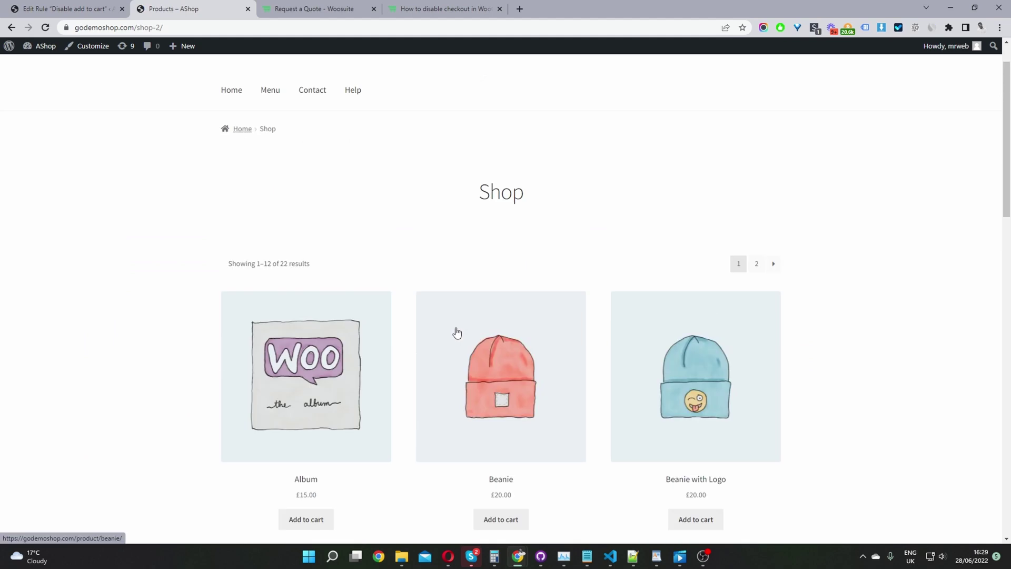
click(234, 27)
key(ctrl+c)
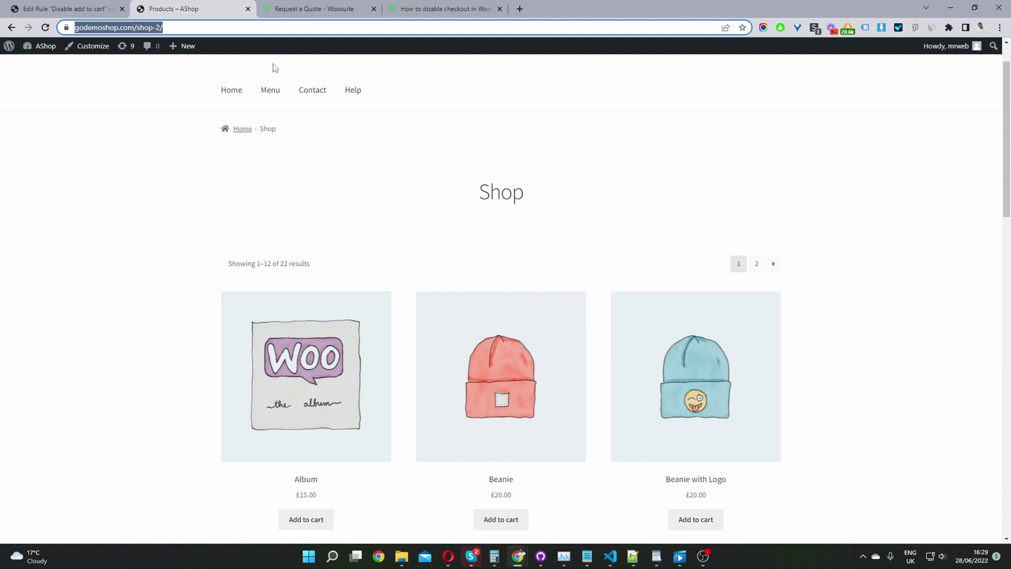
click(546, 173)
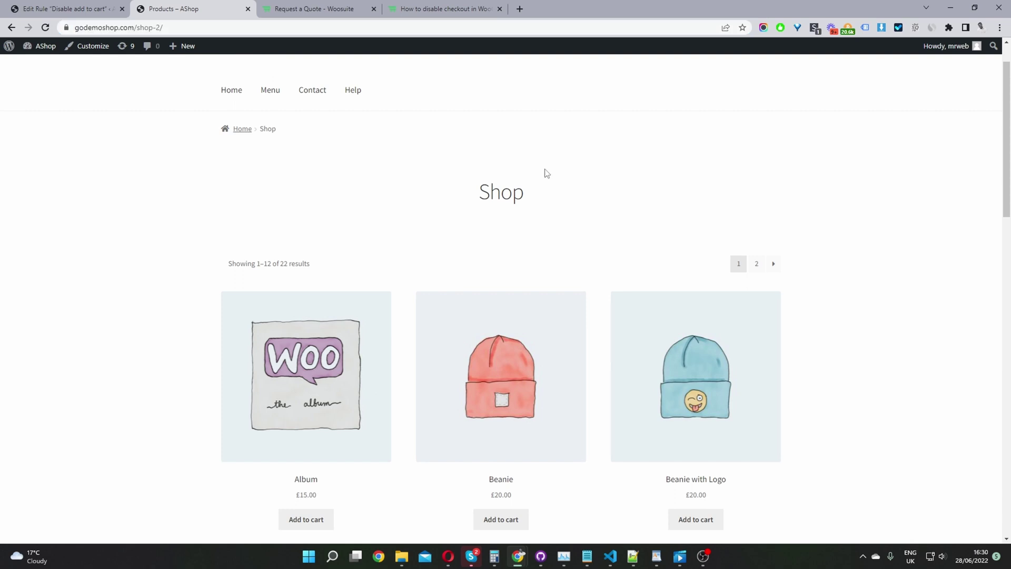
- Load the shop in an Incognito window and open the Album product page as a guest
key(ctrl+shift+n)
key(ctrl+v)
key(Return)
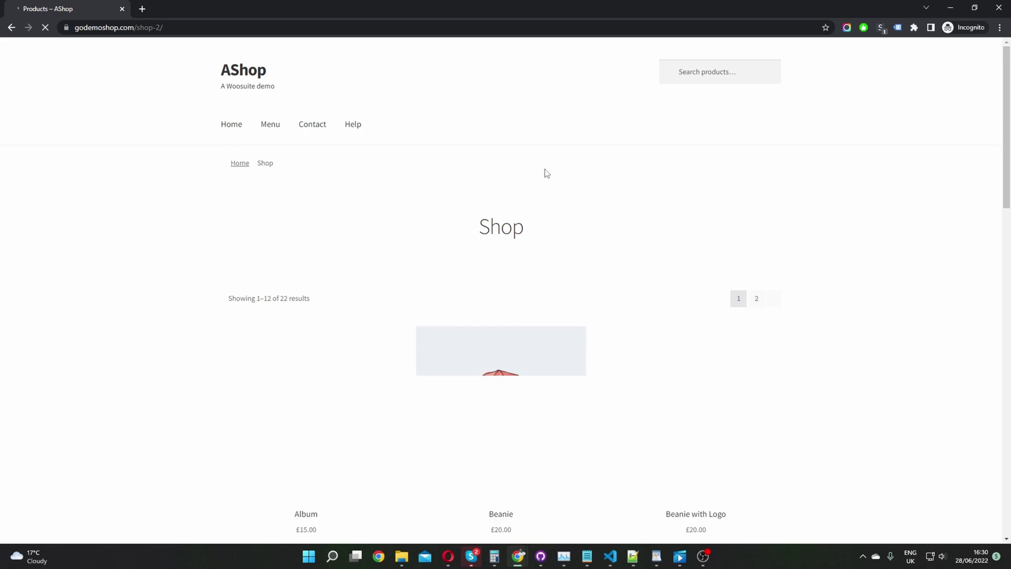
scroll(310, 231, down, 4)
click(309, 230)
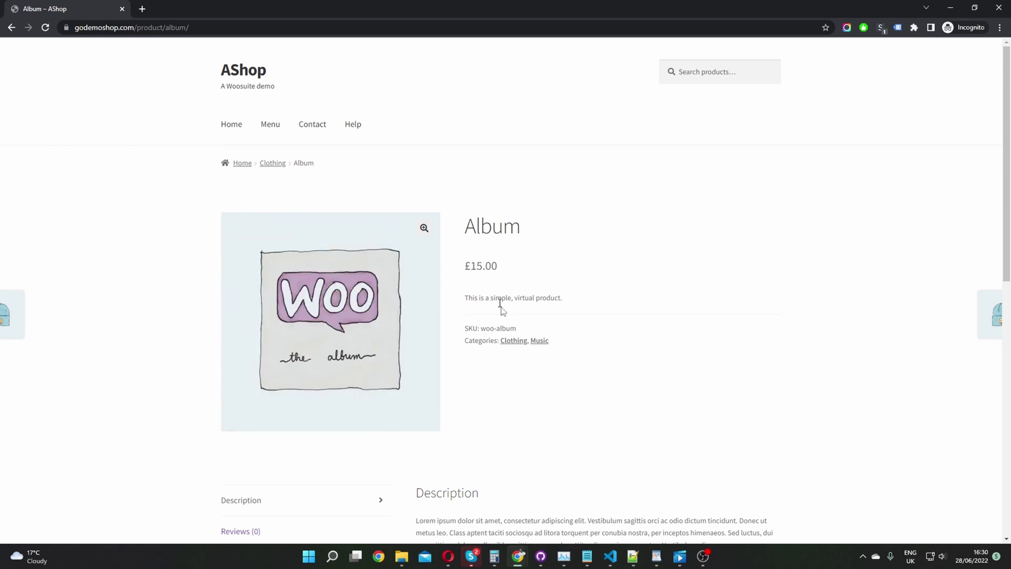
scroll(435, 371, down, 3)
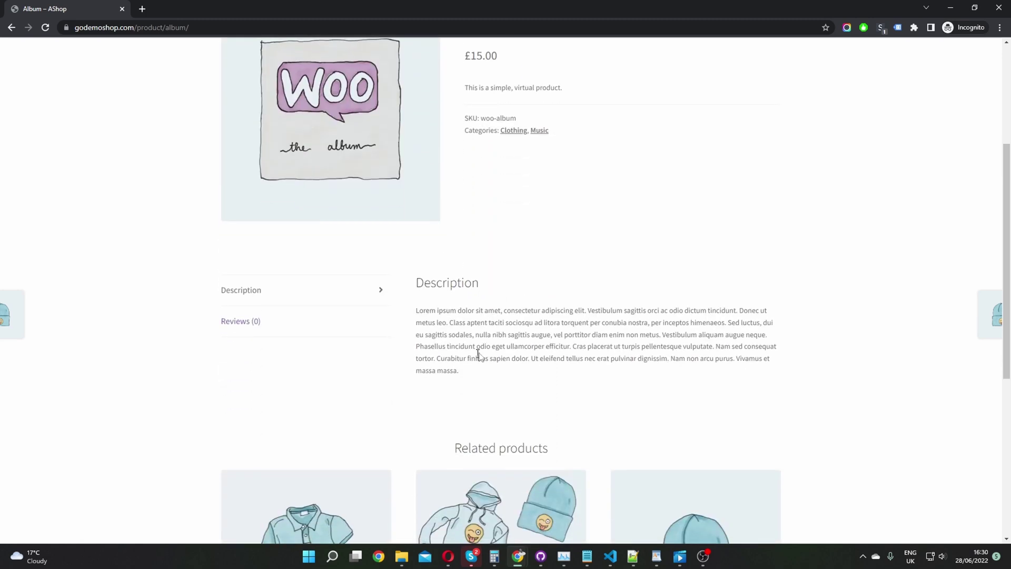
scroll(487, 351, up, 3)
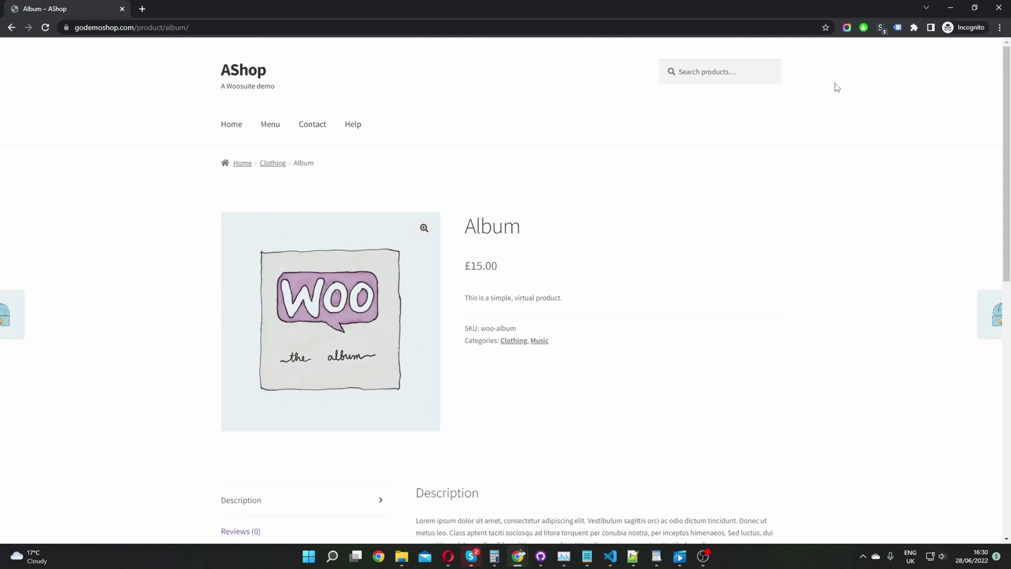
- Change the rule's Hide Price setting to Yes and update the rule
key(alt+Tab)
click(54, 5)
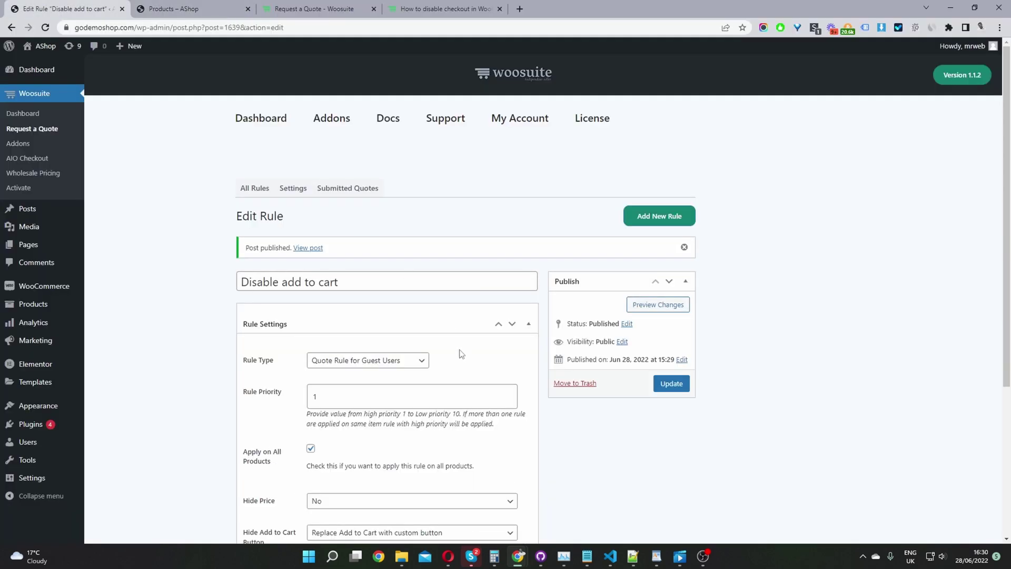
scroll(459, 363, down, 3)
click(340, 281)
click(341, 294)
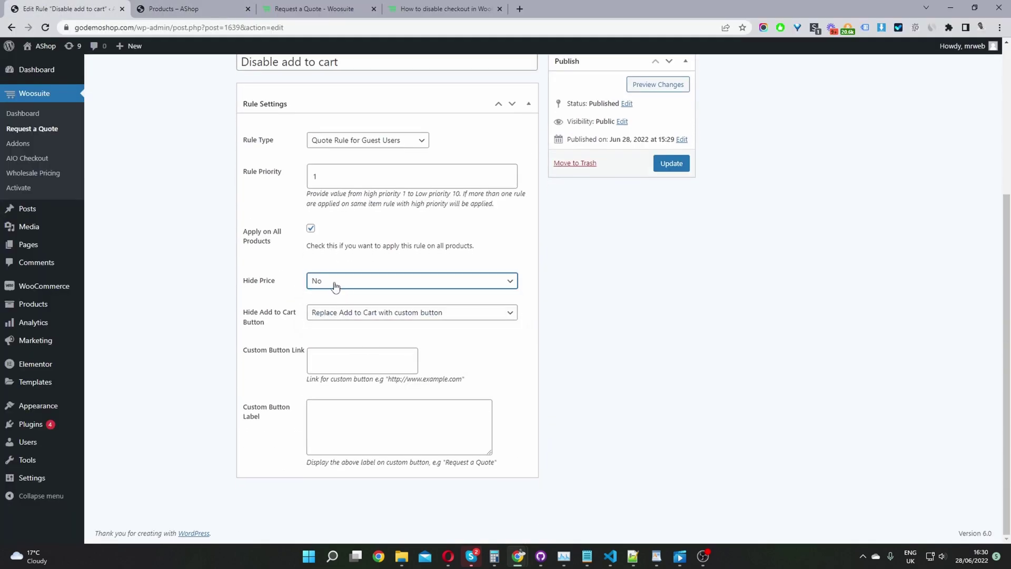
click(337, 286)
click(323, 311)
click(672, 164)
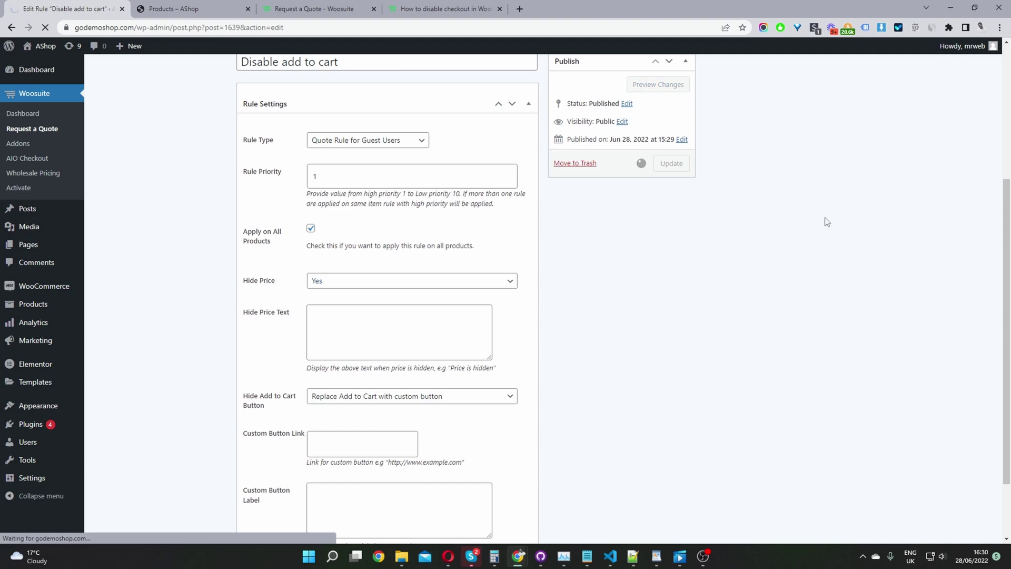
key(alt+Tab)
- Reload the guest Album page to check whether its £15.00 price is now hidden
click(44, 29)
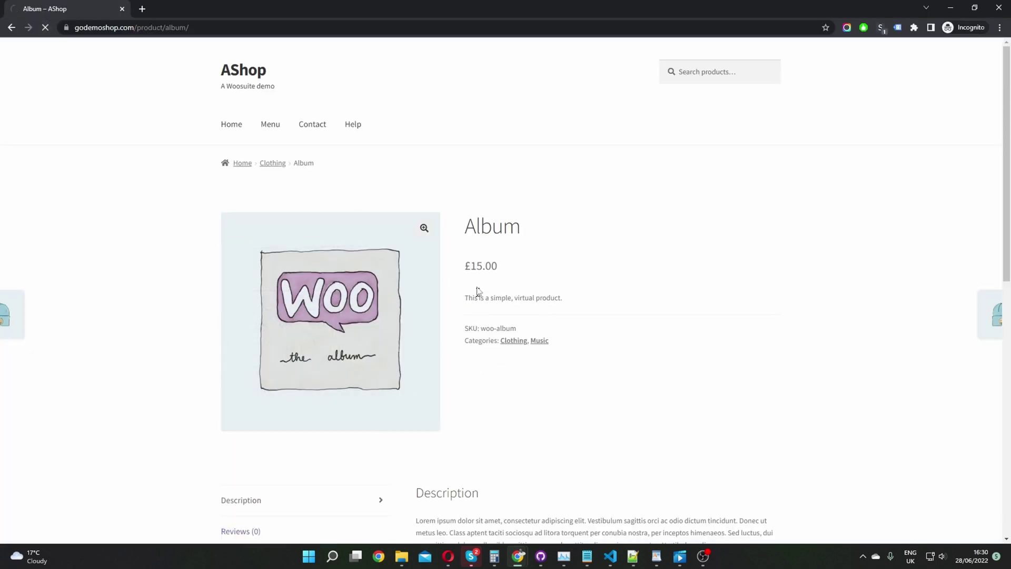